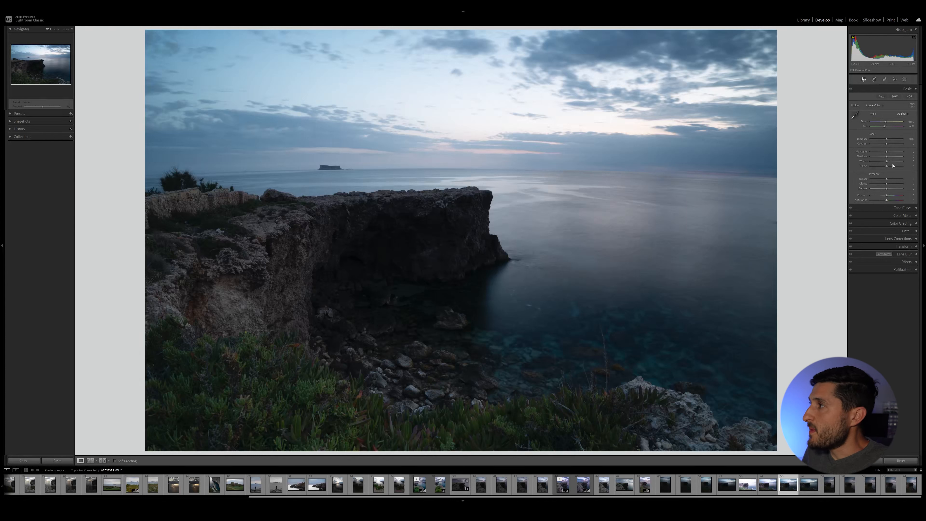
# Apply the Adobe Landscape profile, lower the highlights strongly and raise the shadows to balance the sky and cliff exposure
pyautogui.click(874, 105)
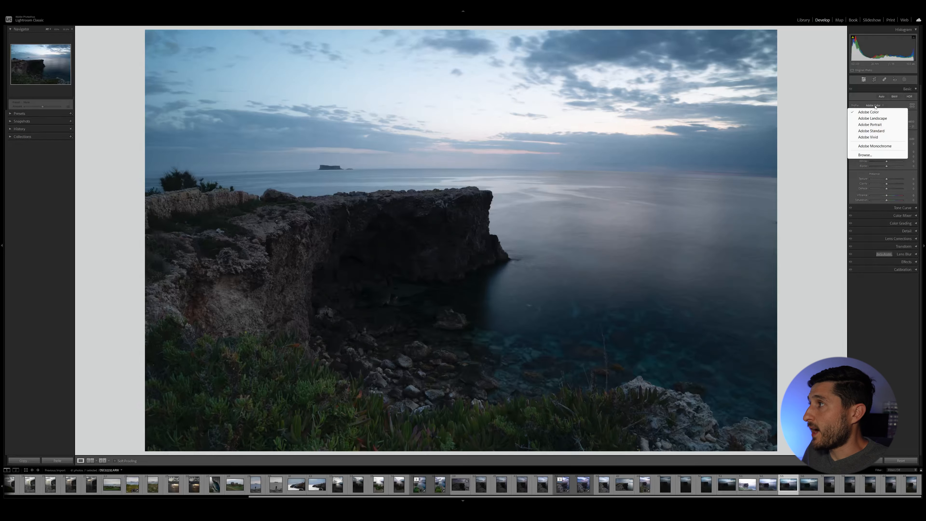
pyautogui.click(881, 120)
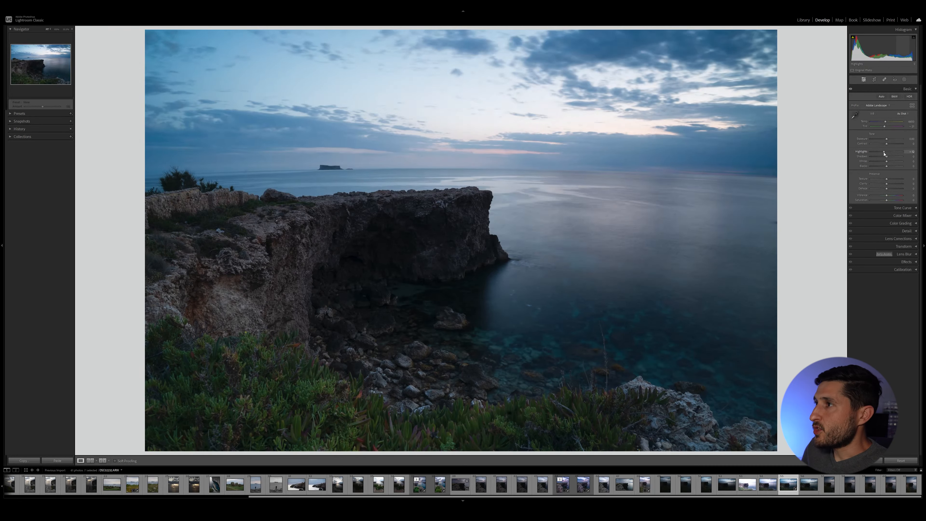
pyautogui.moveTo(887, 151); pyautogui.dragTo(874, 155)
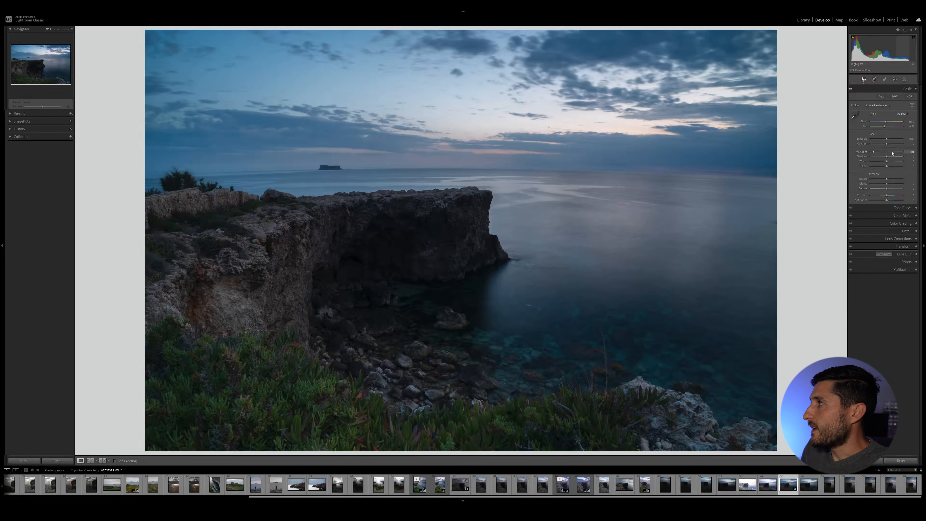
pyautogui.moveTo(887, 156); pyautogui.dragTo(896, 158)
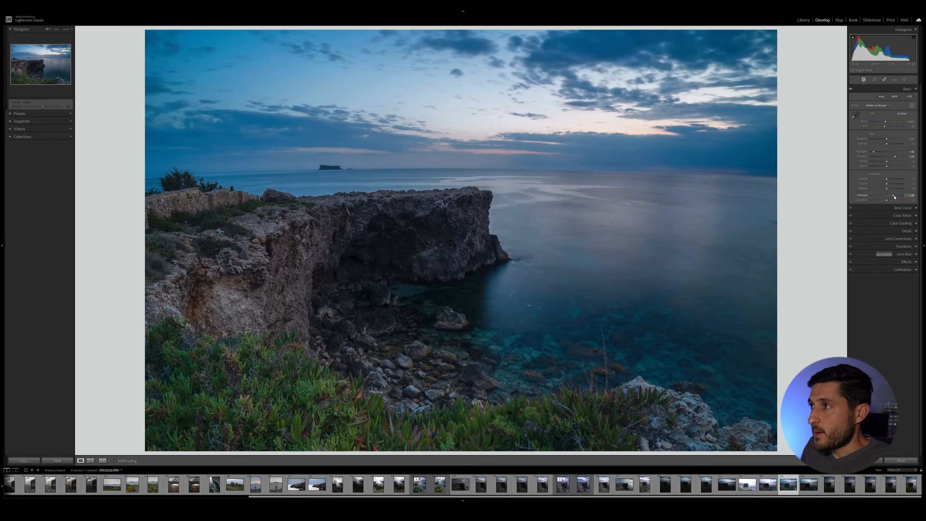
# Try a stronger global vibrance on the photo and reset it
pyautogui.moveTo(887, 197); pyautogui.dragTo(894, 197)
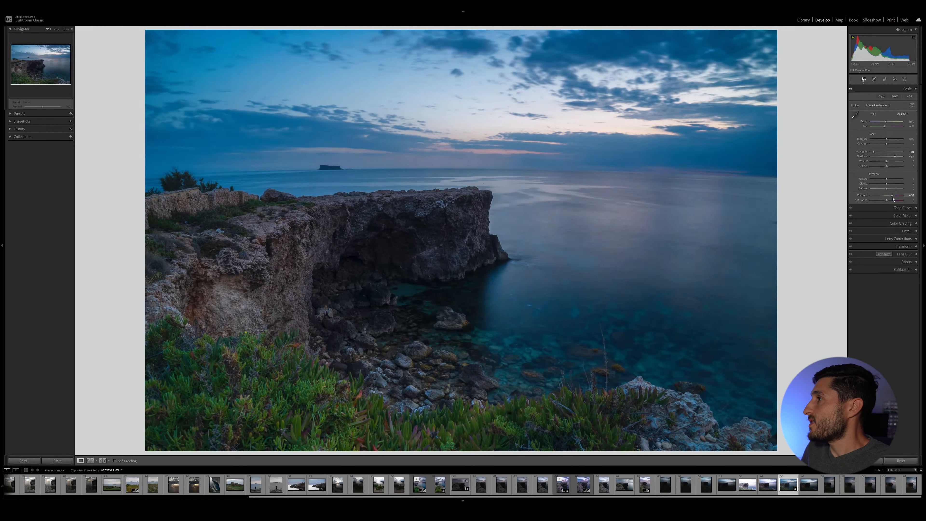
pyautogui.moveTo(896, 199); pyautogui.dragTo(887, 197)
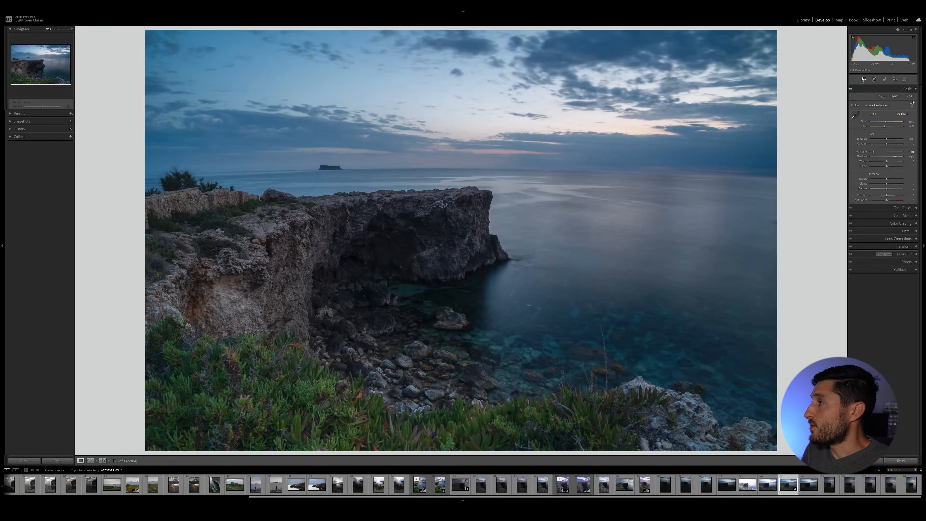
# Create a color range mask sampled from the blue clouds just above the horizon and lower its Refine value to narrow it
pyautogui.click(904, 79)
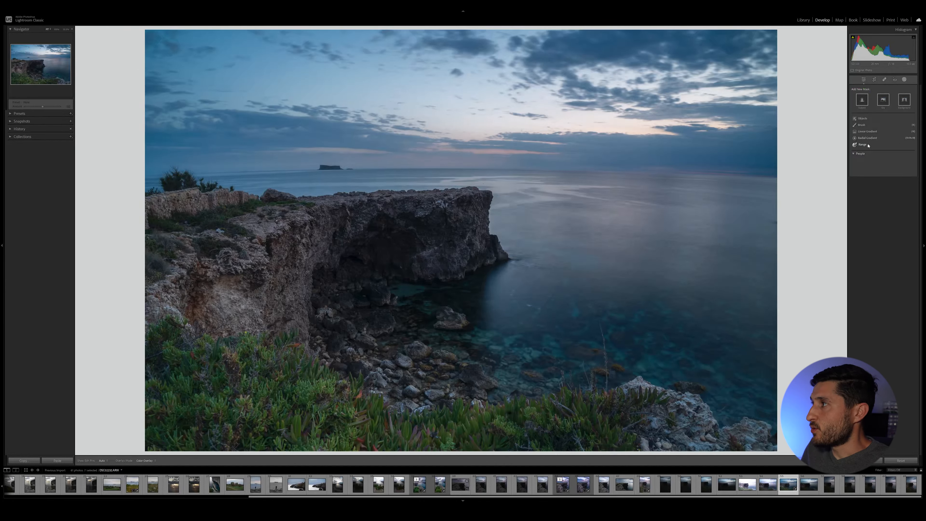
pyautogui.click(874, 156)
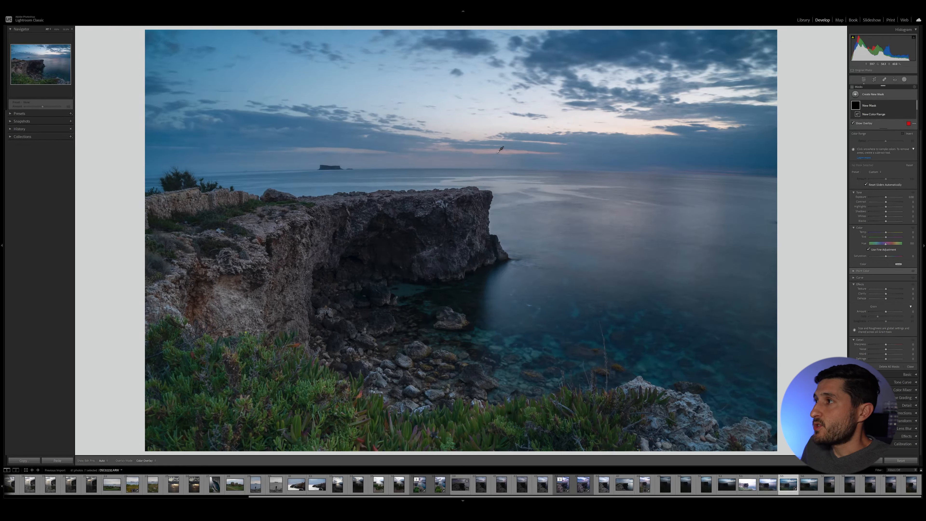
pyautogui.click(637, 151)
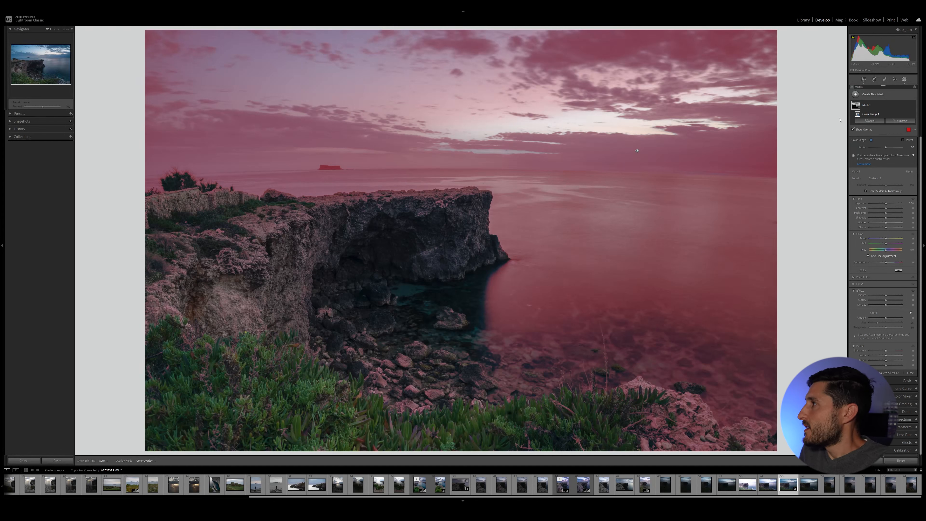
pyautogui.moveTo(886, 148); pyautogui.dragTo(882, 150)
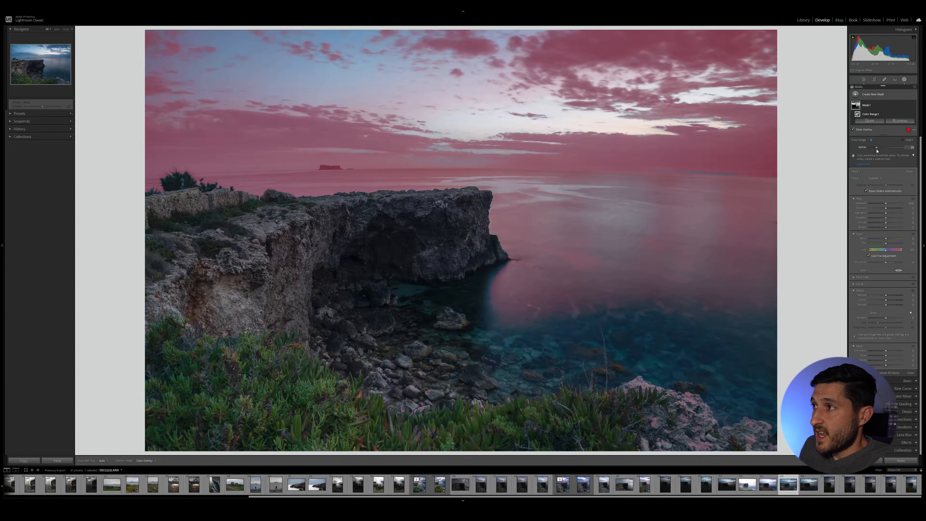
pyautogui.moveTo(878, 151); pyautogui.dragTo(902, 151)
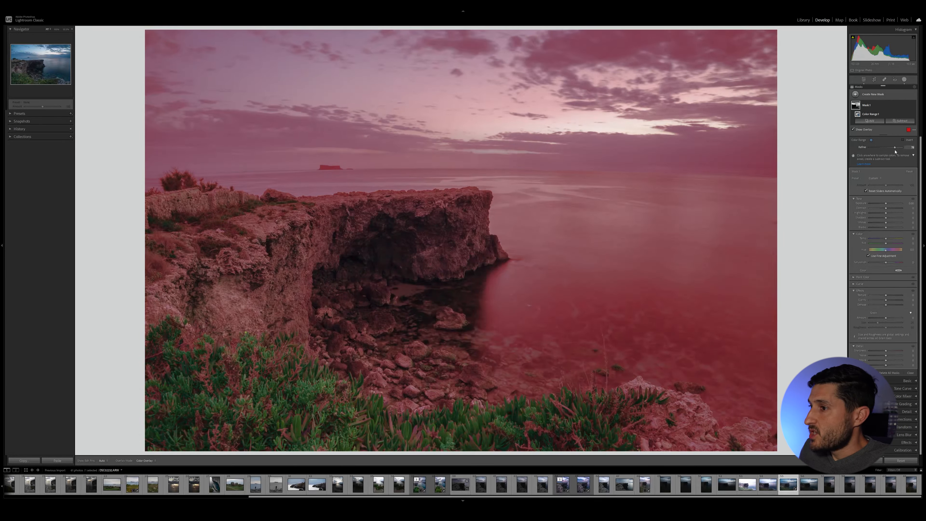
pyautogui.moveTo(892, 152); pyautogui.dragTo(886, 152)
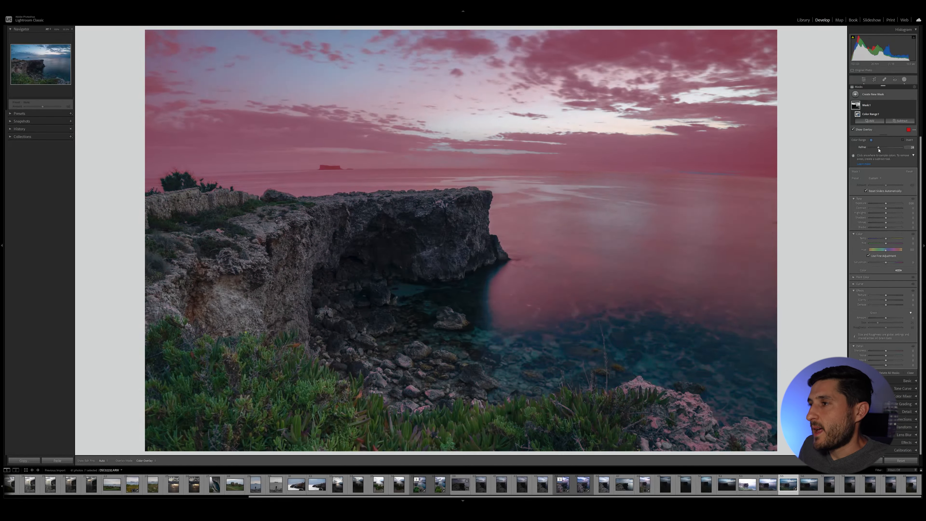
pyautogui.moveTo(879, 150); pyautogui.dragTo(882, 148)
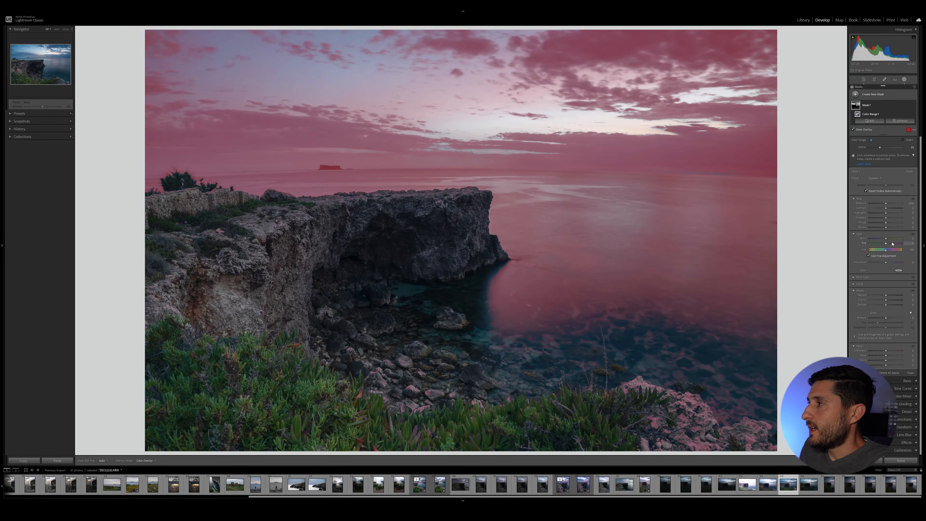
# Cool the cloud mask's temperature slightly, shift its tint toward magenta and set its saturation to 10
pyautogui.moveTo(886, 239); pyautogui.dragTo(887, 243)
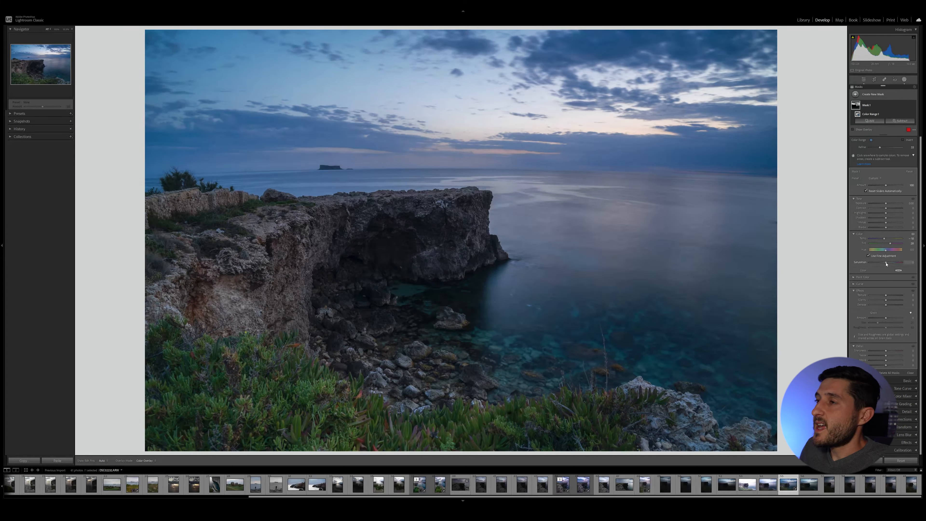
pyautogui.moveTo(886, 264); pyautogui.dragTo(890, 266)
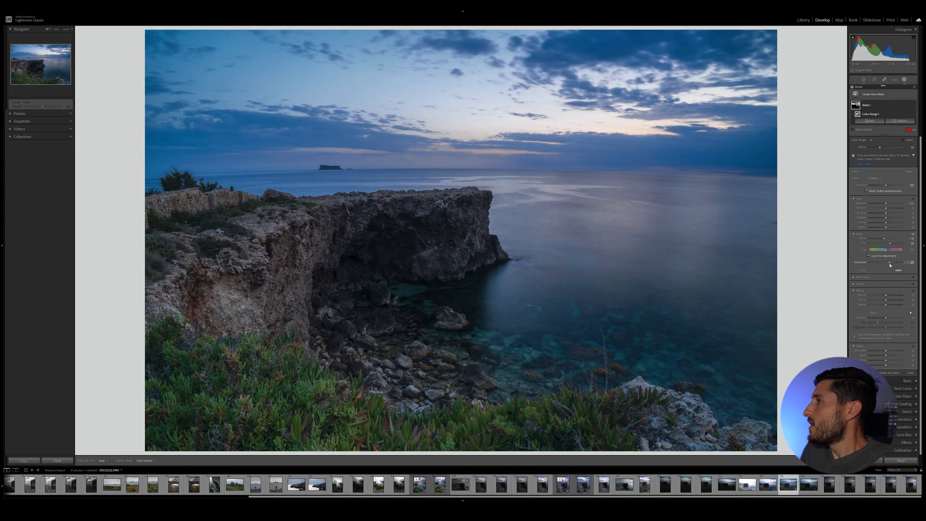
pyautogui.moveTo(889, 266); pyautogui.dragTo(886, 265)
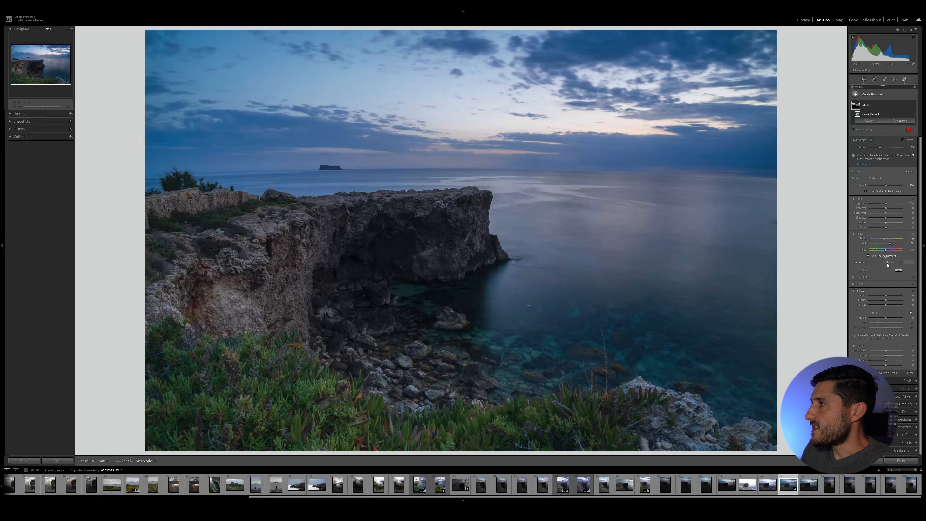
pyautogui.click(909, 262)
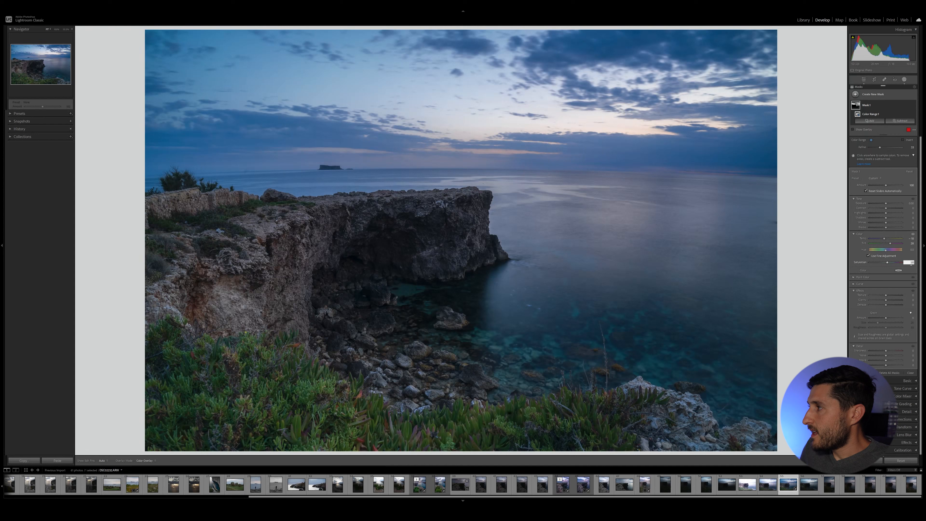
pyautogui.write('10')
pyautogui.press('Return')
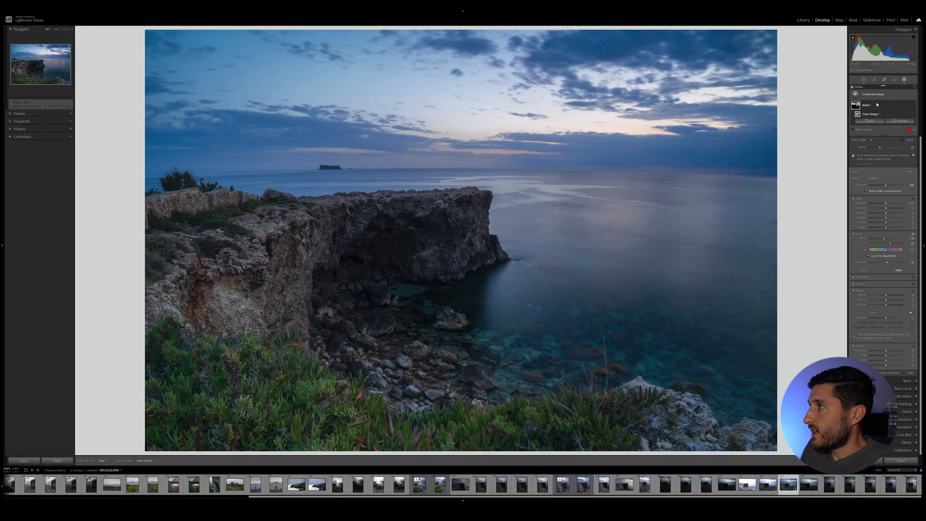
# Create a second color range mask sampled from the pink glow in the clouds above the horizon, and hide its overlay
pyautogui.click(870, 121)
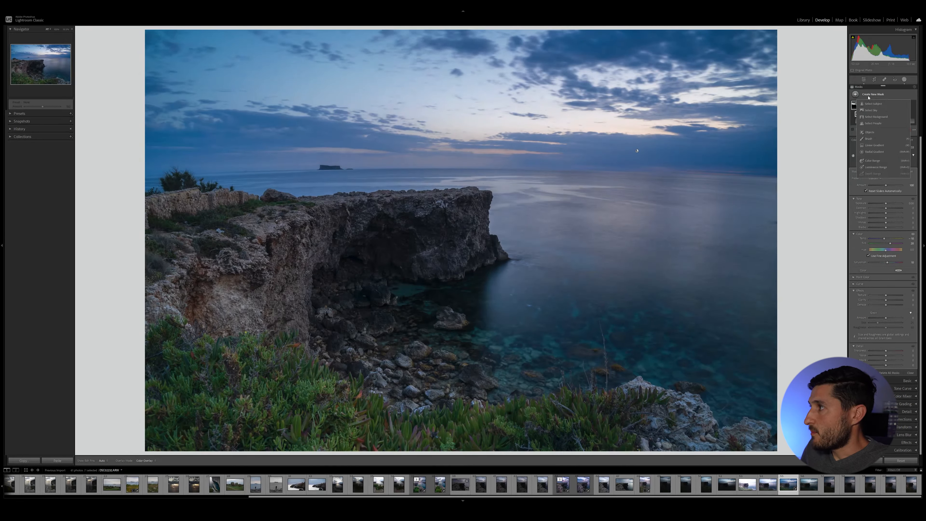
pyautogui.click(877, 162)
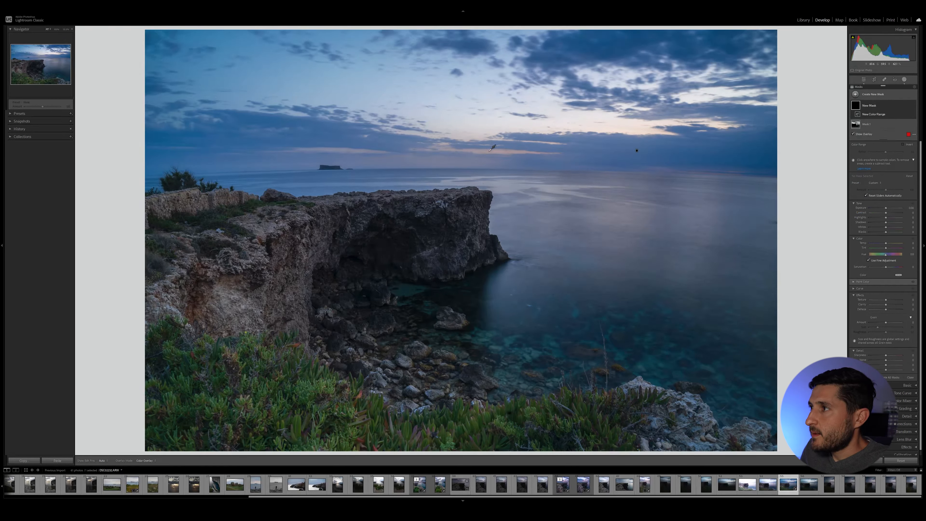
pyautogui.moveTo(487, 150); pyautogui.dragTo(501, 151)
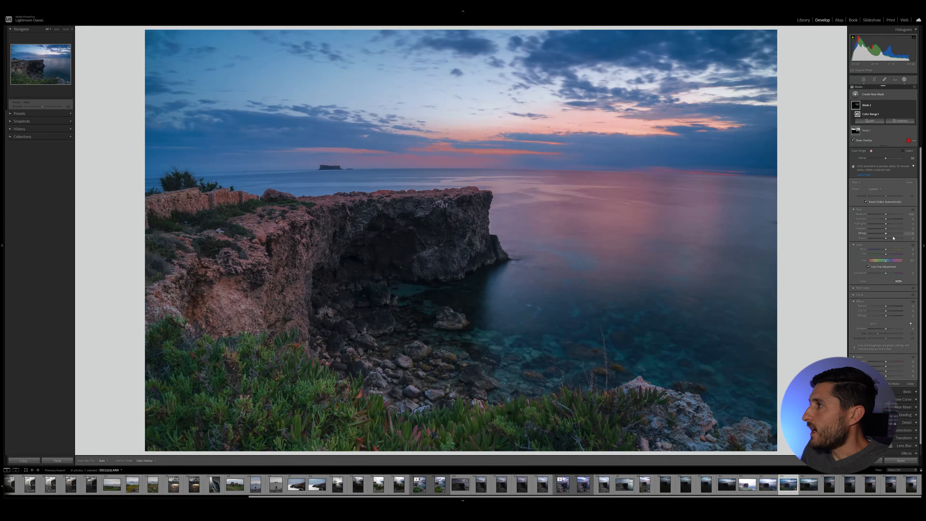
pyautogui.press('o')
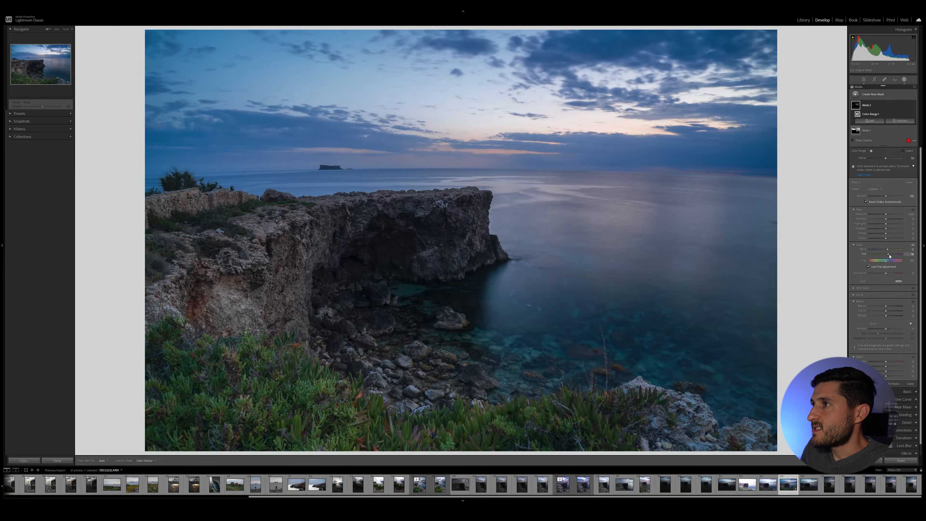
# Shift the pink glow mask's tint toward magenta, adjust its hue slightly, raise its saturation and Refine values, and lower its amount slightly
pyautogui.moveTo(890, 256); pyautogui.dragTo(893, 256)
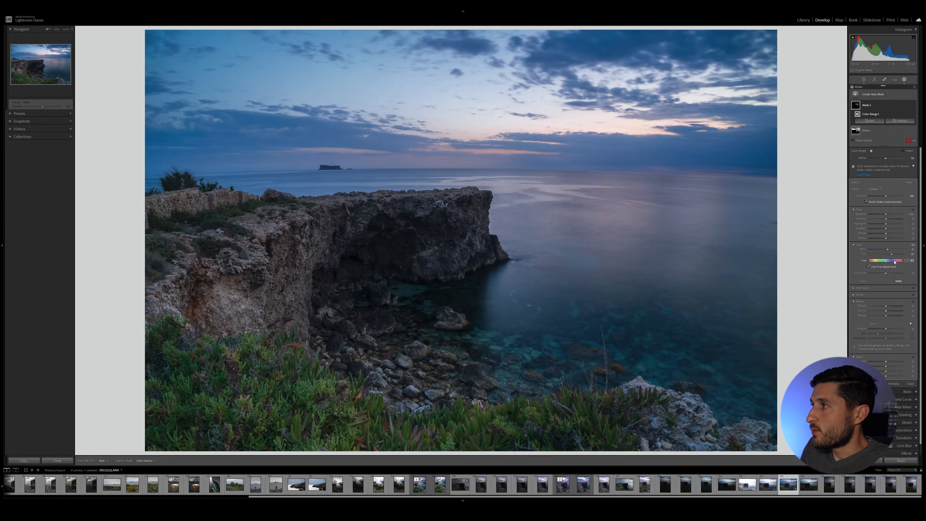
pyautogui.moveTo(889, 262); pyautogui.dragTo(892, 264)
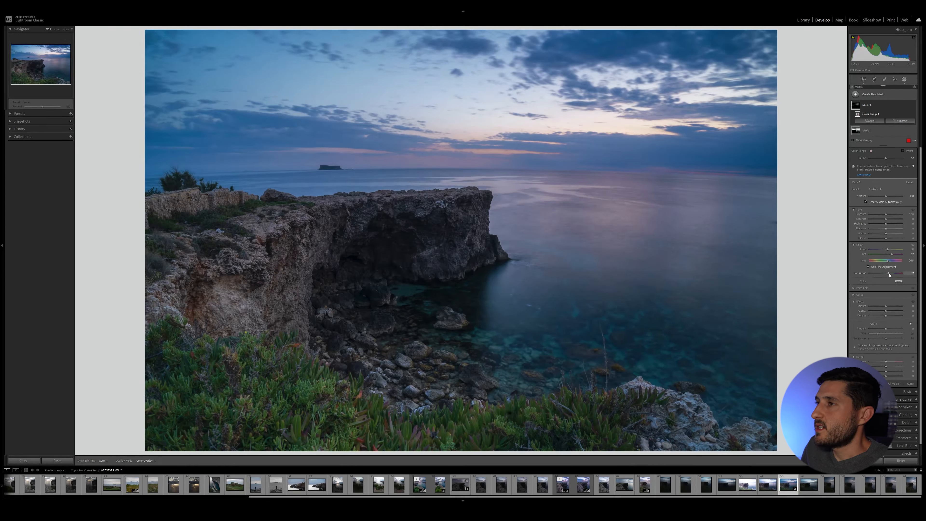
pyautogui.moveTo(890, 275); pyautogui.dragTo(892, 275)
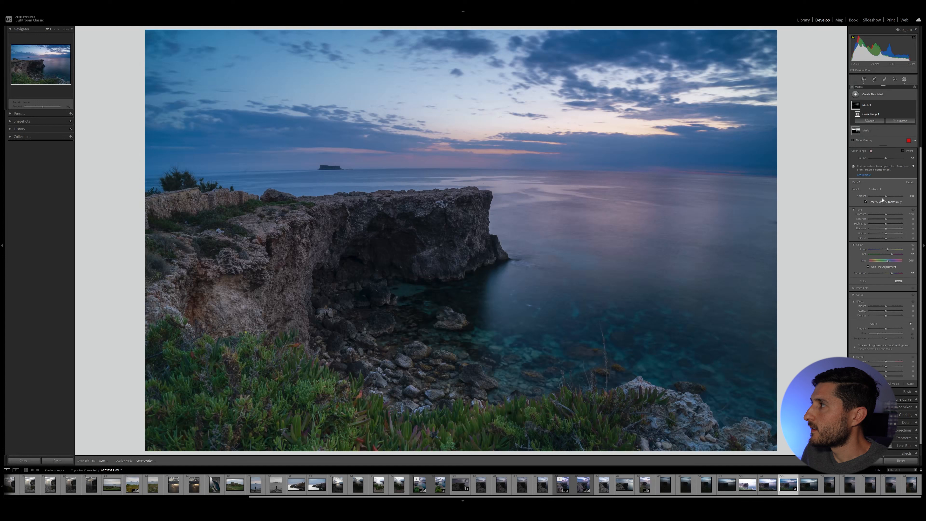
pyautogui.moveTo(886, 197); pyautogui.dragTo(885, 199)
pyautogui.moveTo(886, 158); pyautogui.dragTo(891, 159)
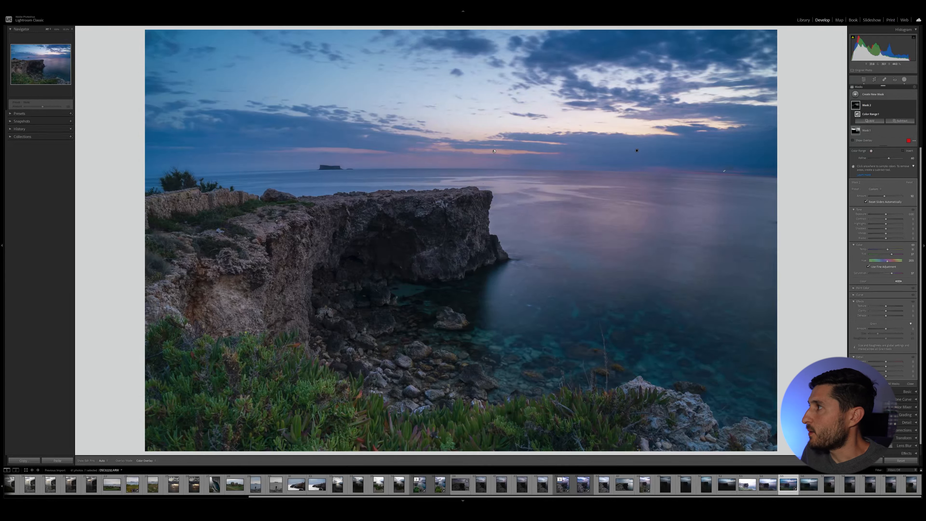
# Shape the photo's tone curve into a gentle S-curve with one point in the shadows and one in the highlights
pyautogui.click(904, 208)
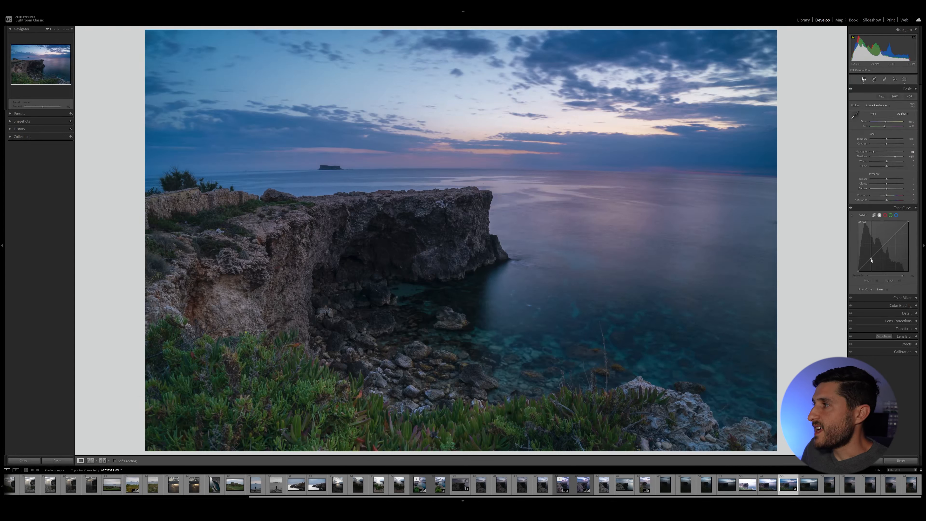
pyautogui.moveTo(870, 256); pyautogui.dragTo(895, 233)
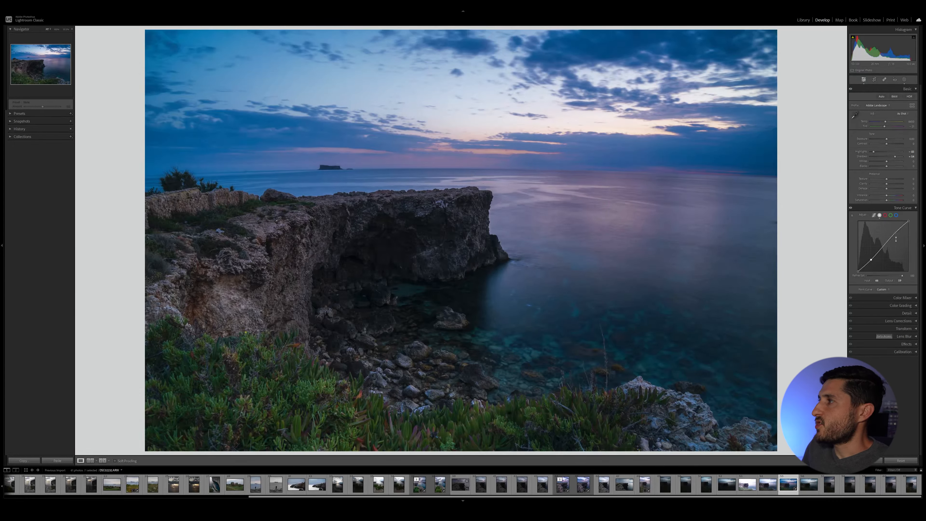
# Compare the photo with the tone curve adjustment switched off and on
pyautogui.click(851, 208)
pyautogui.click(851, 209)
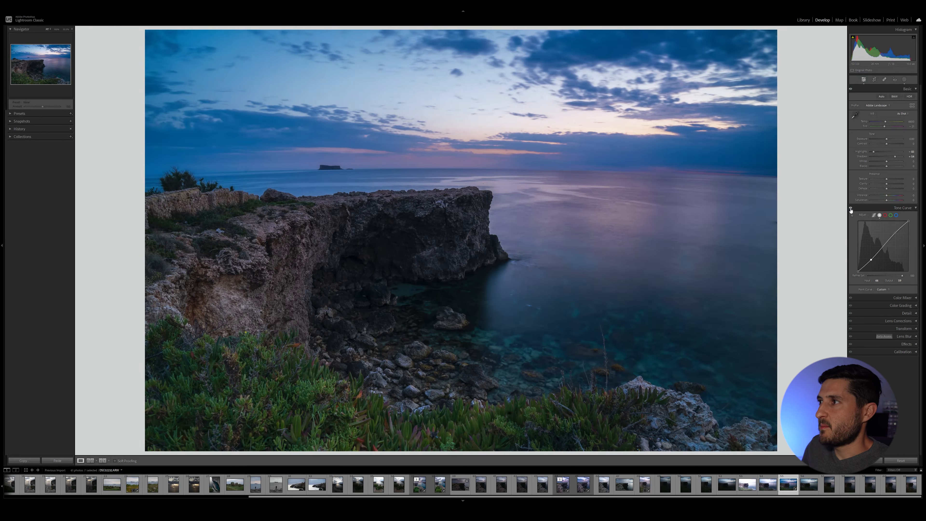
pyautogui.click(851, 208)
pyautogui.click(850, 209)
pyautogui.click(850, 209)
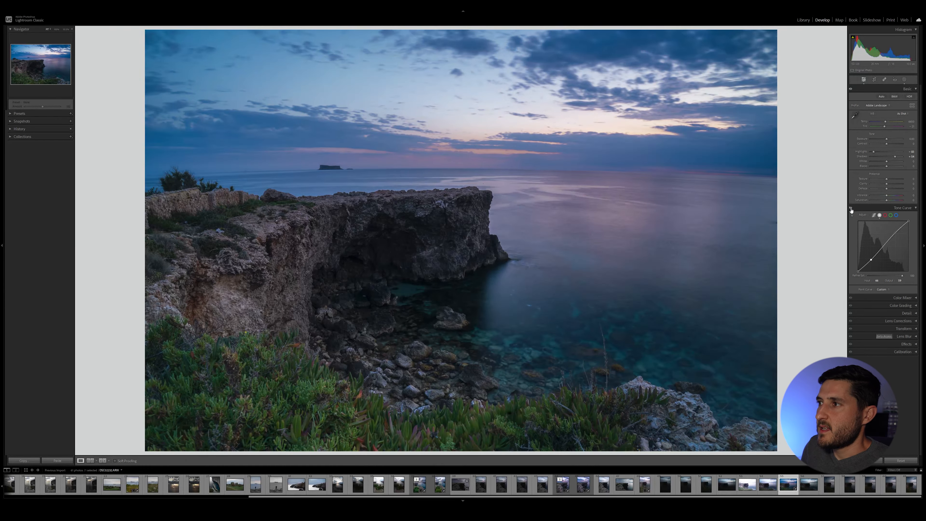
pyautogui.click(851, 209)
pyautogui.click(851, 208)
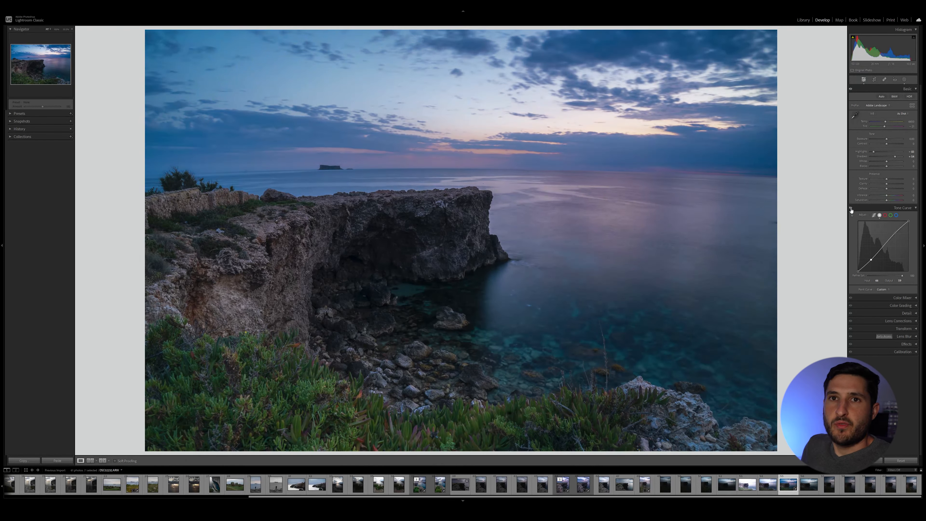
pyautogui.click(850, 209)
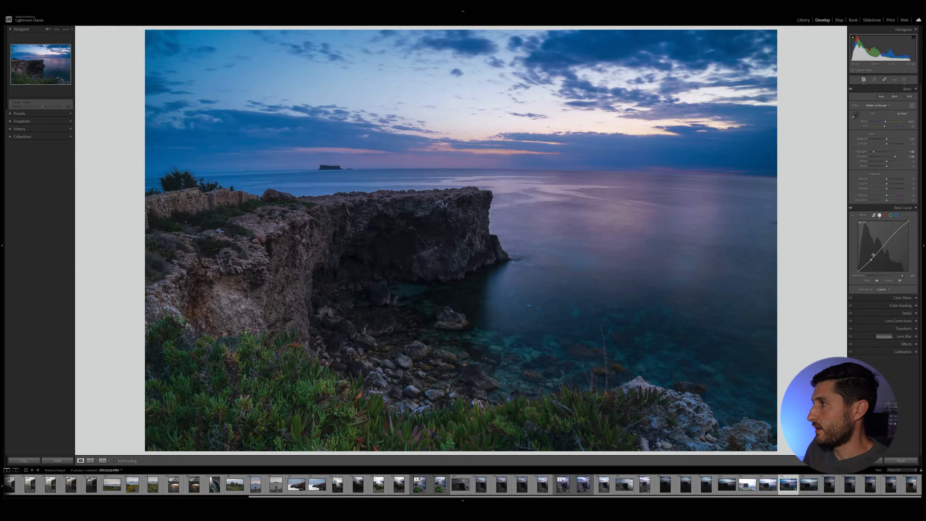
pyautogui.click(883, 207)
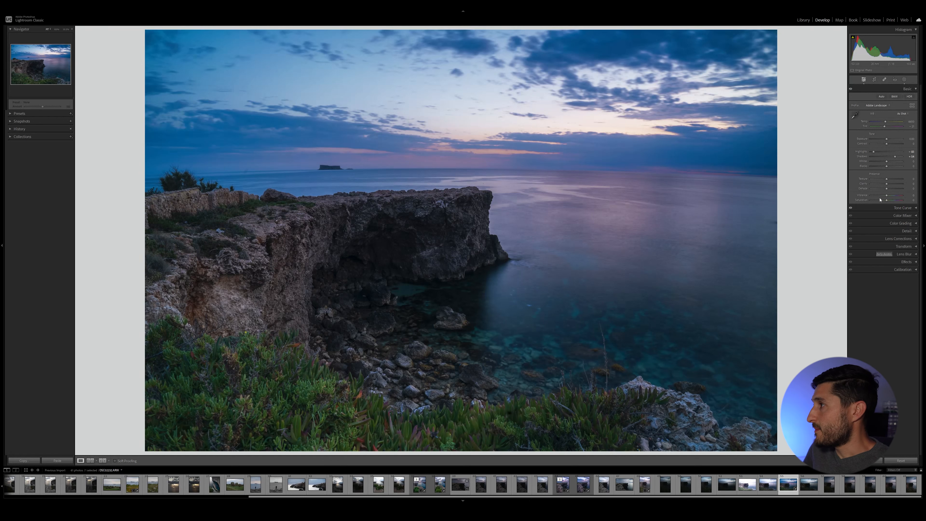
# Remove chromatic aberration, enable the lens profile corrections and reduce the amount of vignetting correction
pyautogui.click(899, 239)
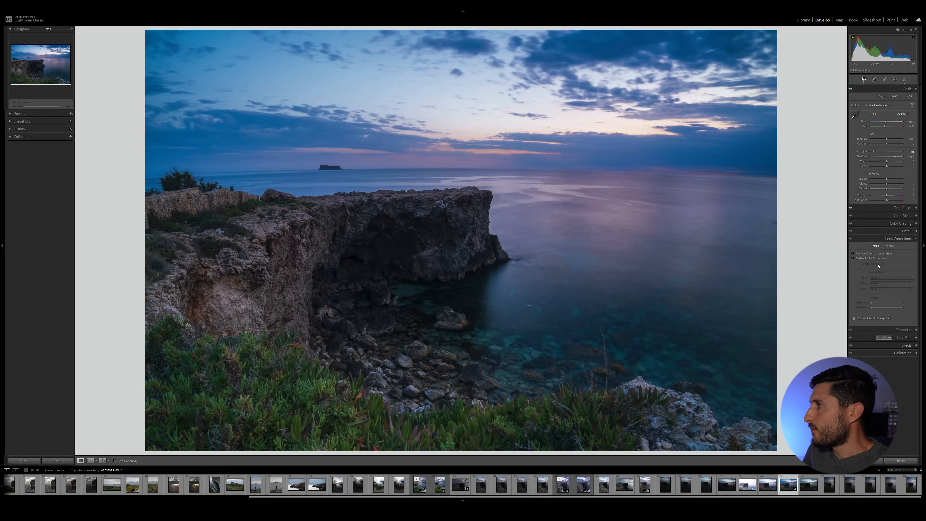
pyautogui.click(868, 255)
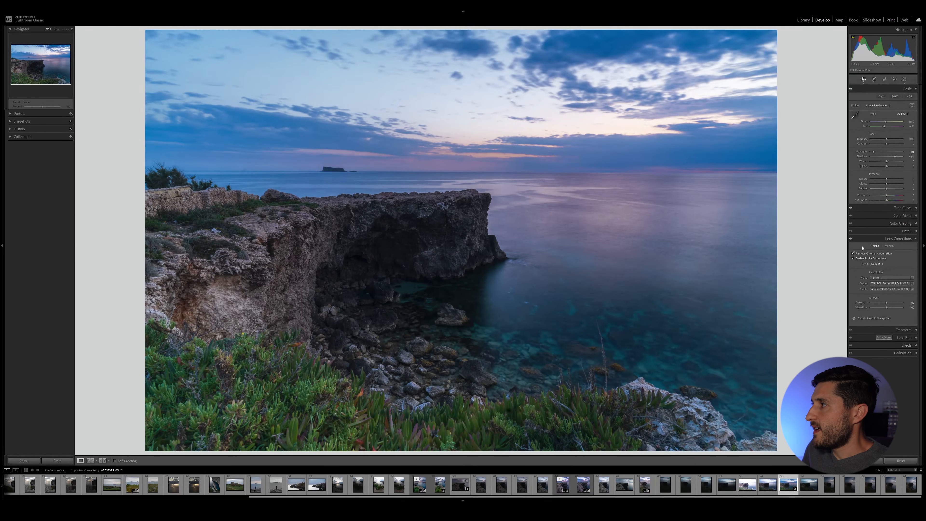
pyautogui.moveTo(887, 307); pyautogui.dragTo(878, 309)
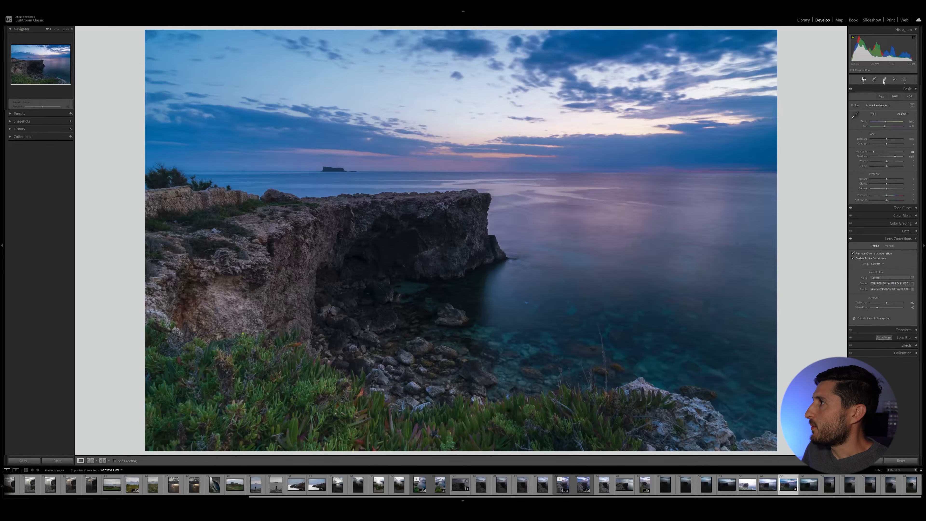
# Crop the photo slightly tighter, trimming mainly the left side, and reposition the image within the frame
pyautogui.click(874, 79)
pyautogui.moveTo(145, 29); pyautogui.dragTo(173, 48)
pyautogui.moveTo(282, 130); pyautogui.dragTo(294, 151)
# Heal the small spot near the horizon left of the islet, and show the before and after versions side by side
pyautogui.press('q')
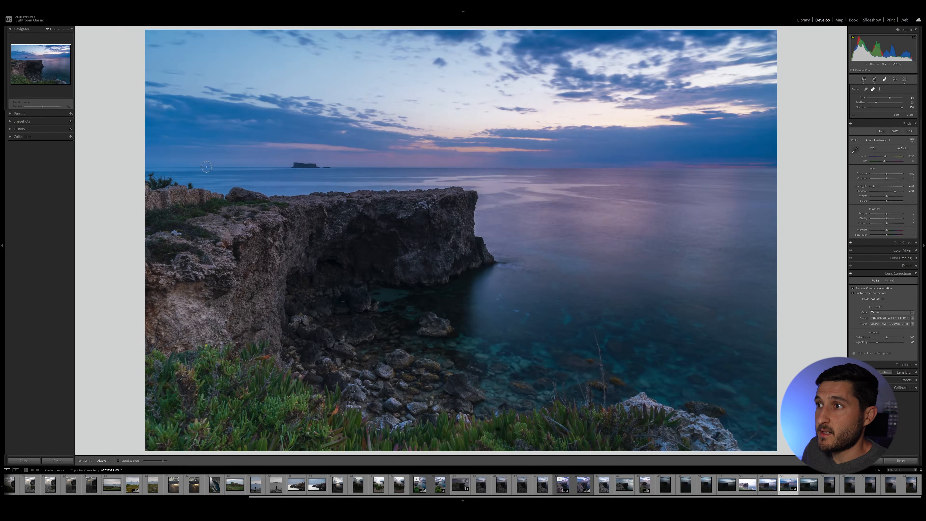
pyautogui.click(207, 167)
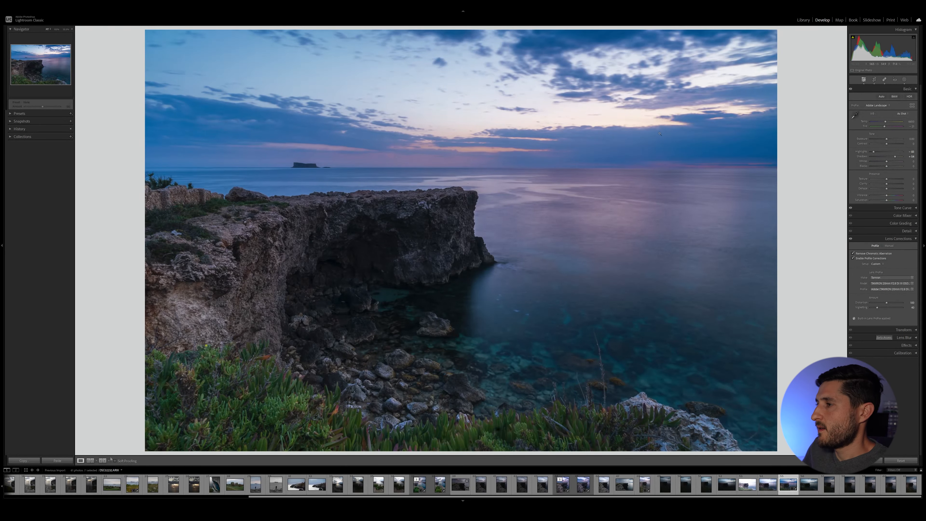
pyautogui.click(103, 460)
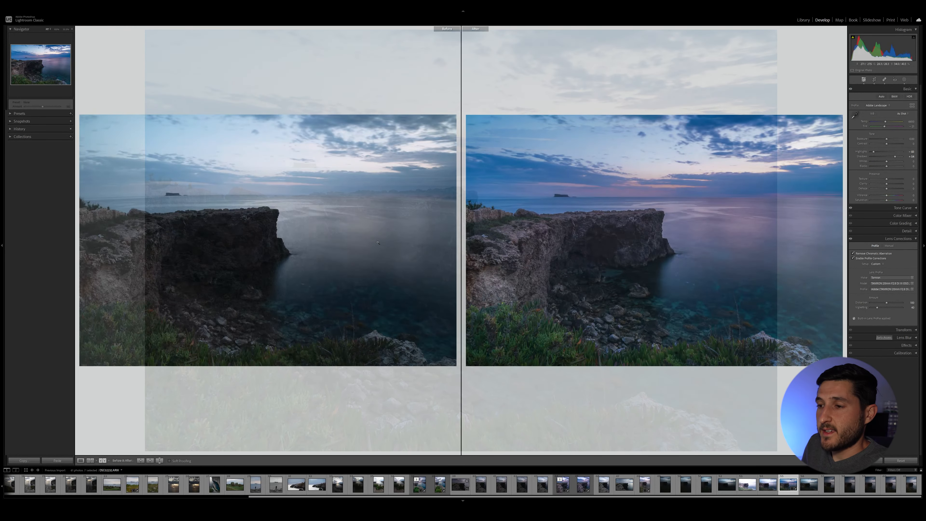